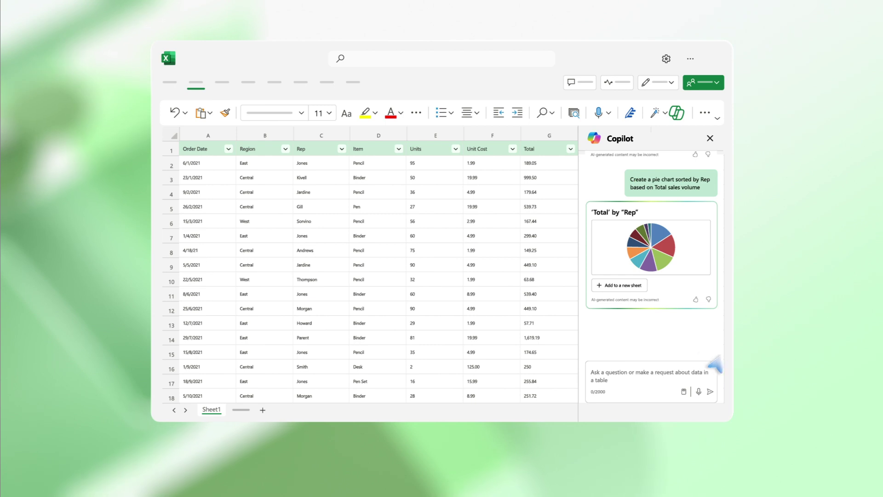
Move Copilot's Total-by-Rep pie chart onto its own new sheet, then return to Sheet1
click(619, 285)
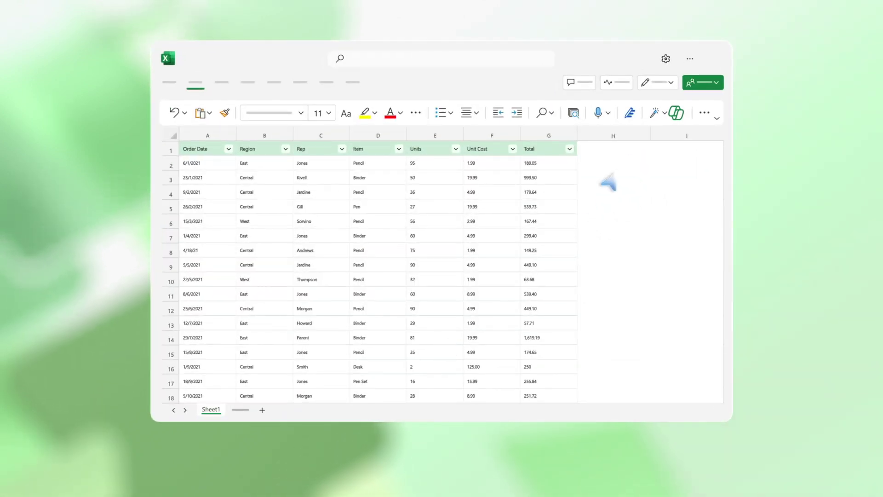
Ask Copilot for the 'Add formula columns' help on the sales table
click(676, 112)
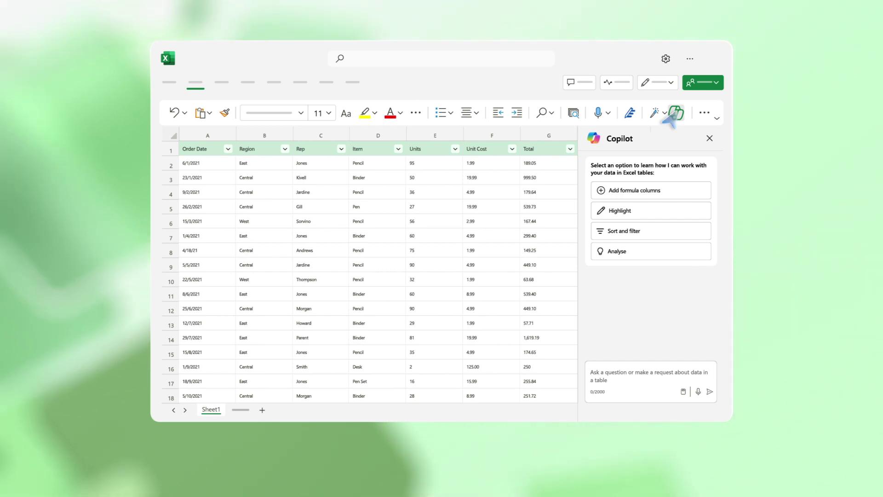
click(661, 195)
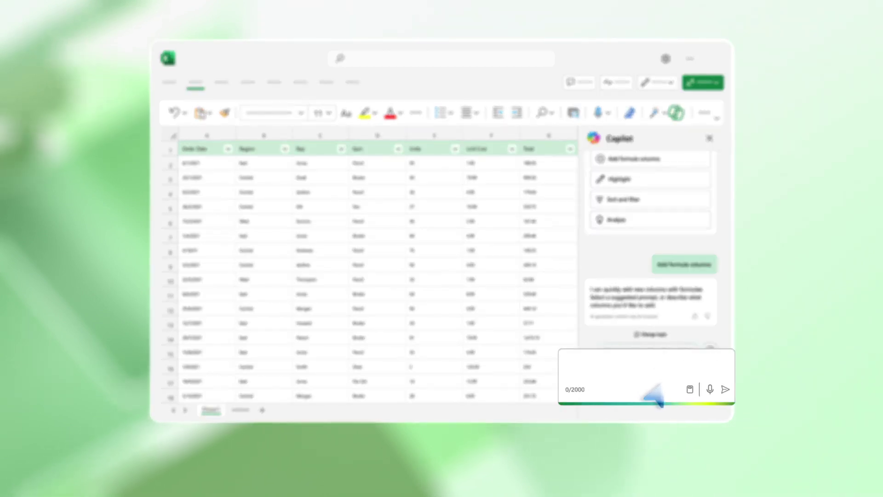
text(Calculate new total with a 20% increase in unit cost)
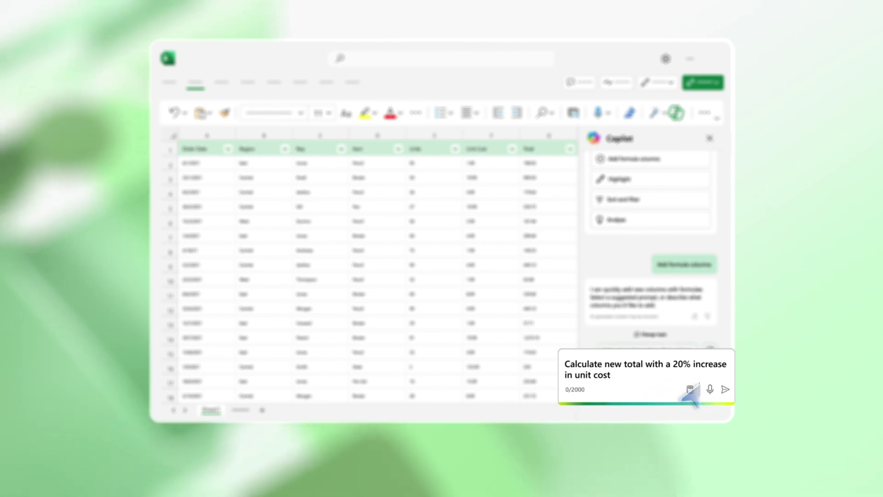
Request a new total with 20% higher unit cost and accept the Units × Unit Cost × 1.2 suggestion
click(725, 390)
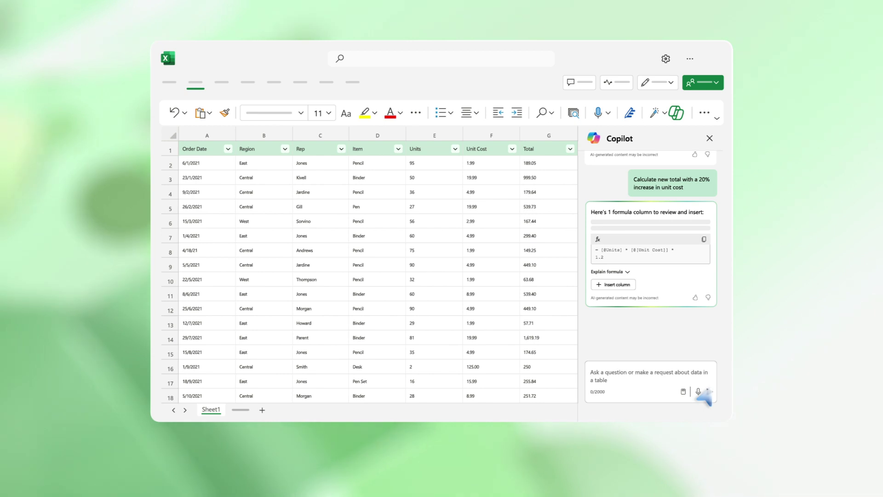
click(618, 284)
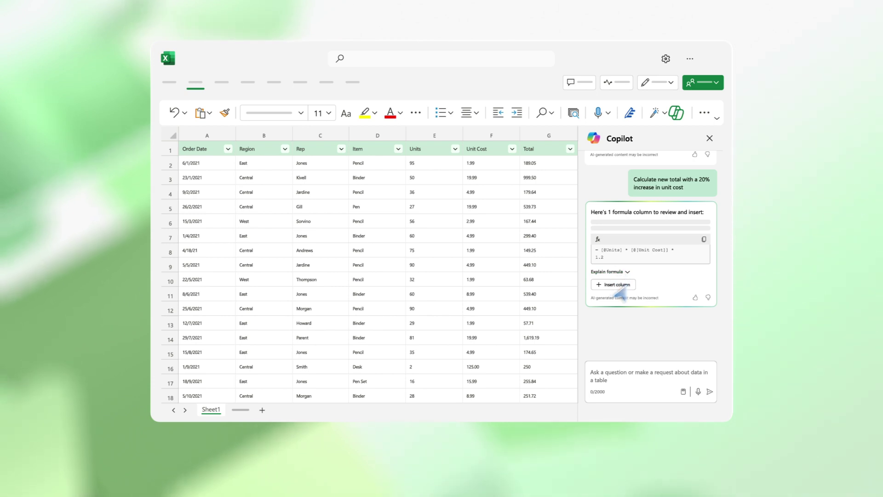
Insert Copilot's suggested New Total formula column as column H of the sales table
click(613, 285)
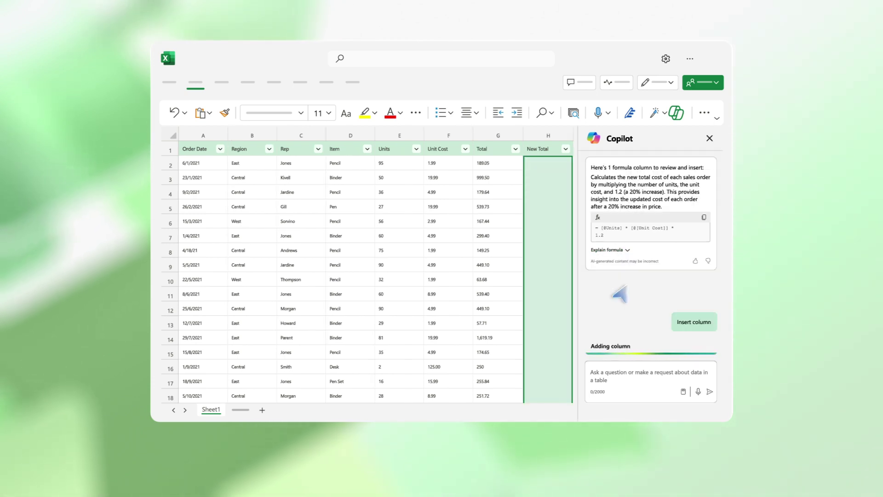